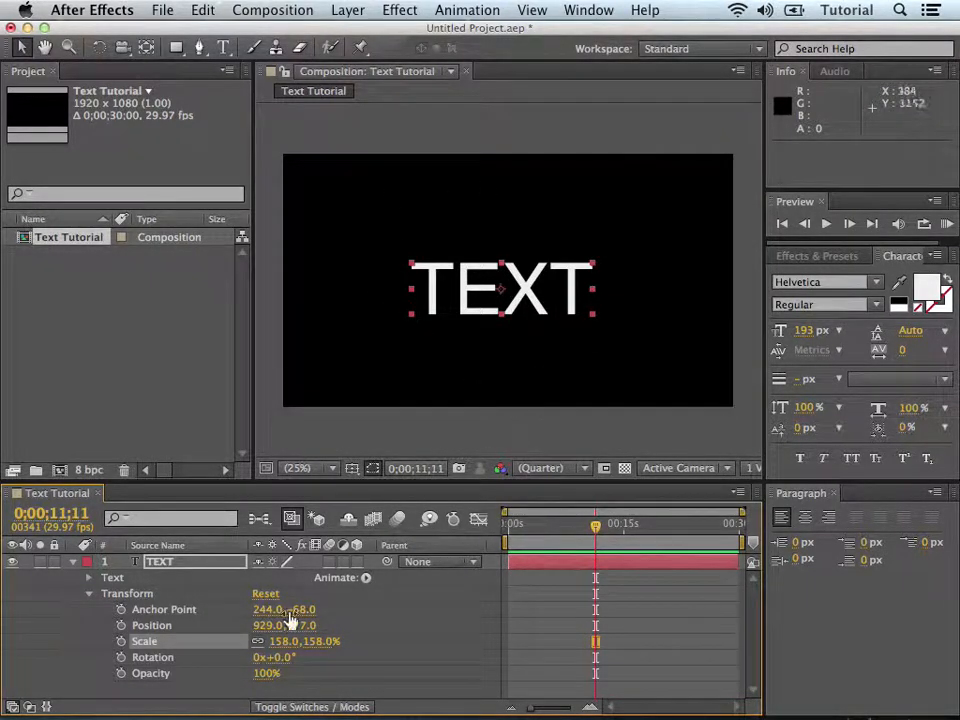
Try rotating the TEXT layer to -12° at 0;00;00;00 and undo the rotation
drag(530, 523, 496, 530)
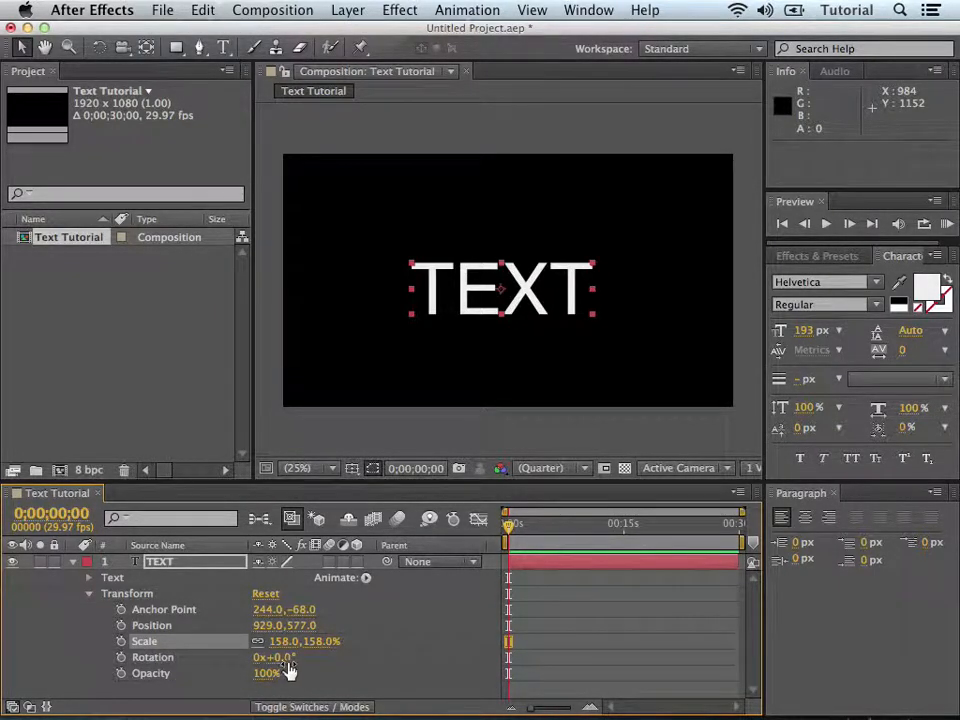
drag(282, 657, 375, 677)
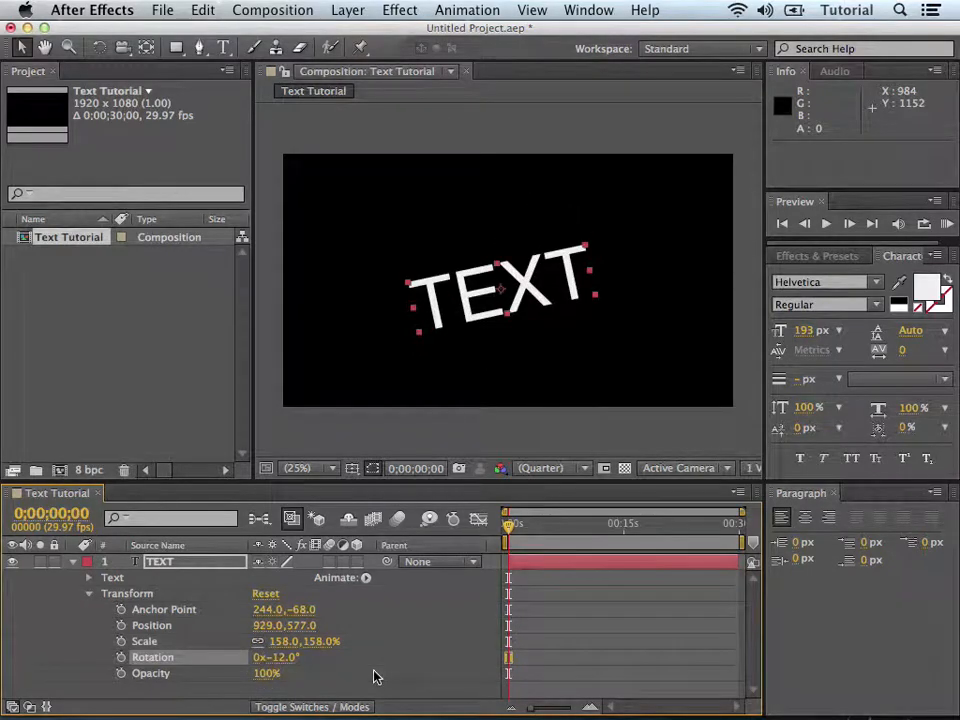
key(super+z)
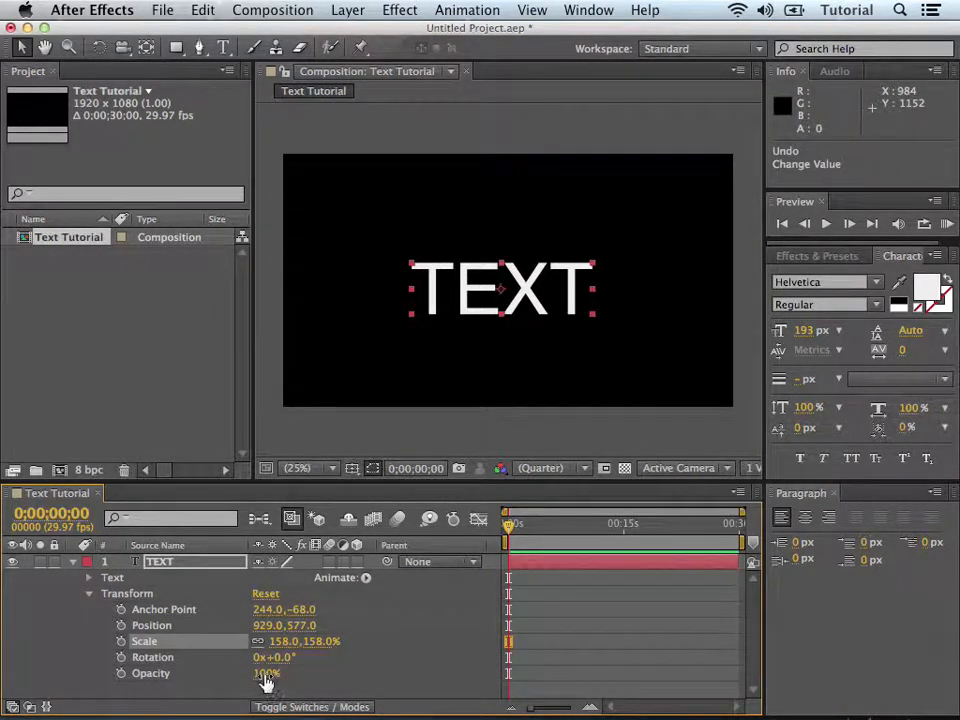
Keyframe the TEXT layer's opacity from 100% at 0;00;00;00 to 0% at 0;00;05;00
mouse_move(267, 681)
mouse_down()
mouse_move(206, 677)
mouse_move(300, 681)
mouse_move(129, 679)
mouse_move(310, 680)
mouse_up()
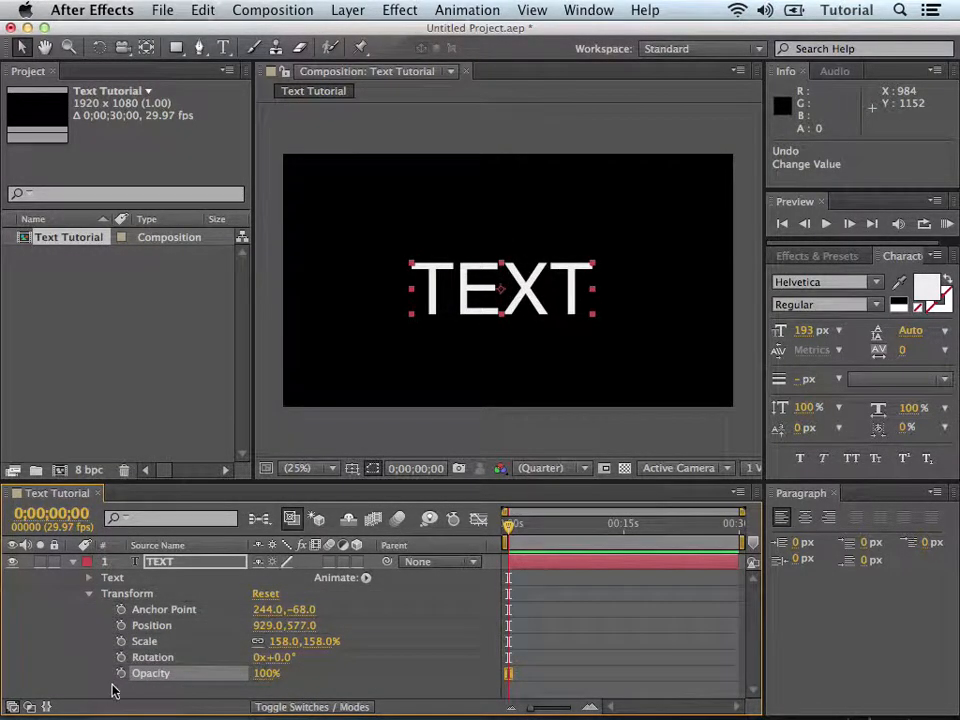
drag(508, 524, 500, 524)
click(121, 674)
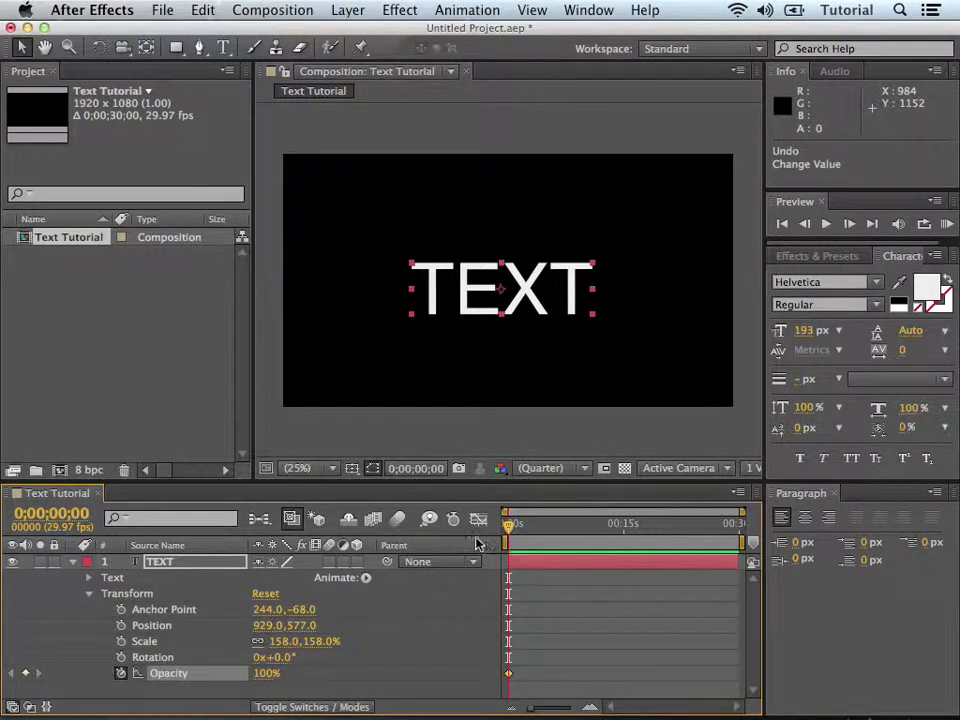
click(510, 524)
drag(511, 529, 547, 529)
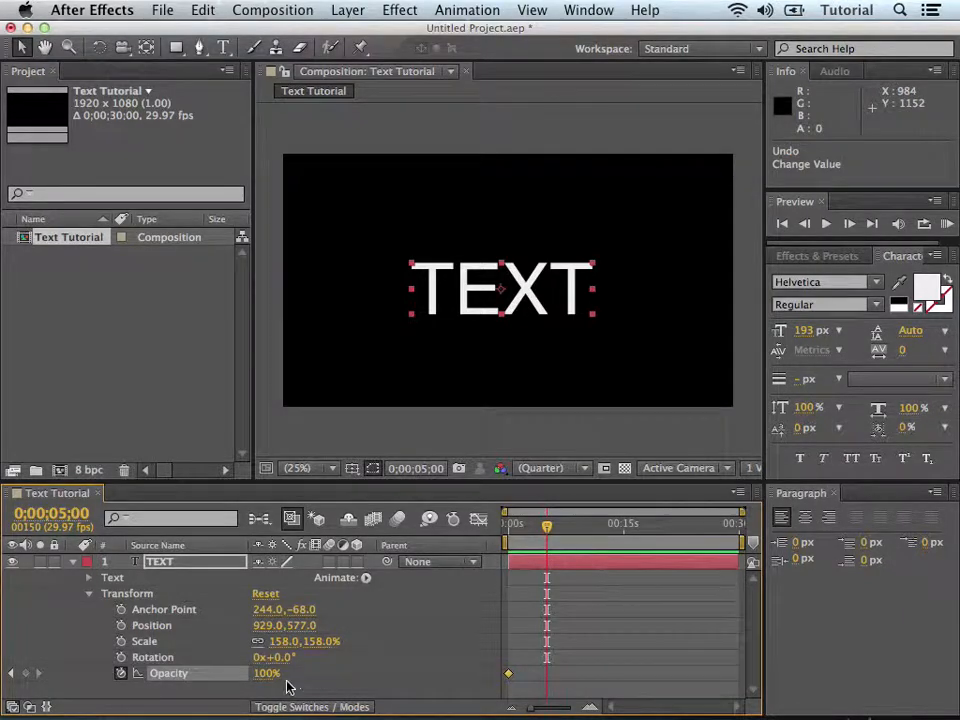
drag(268, 676, 65, 680)
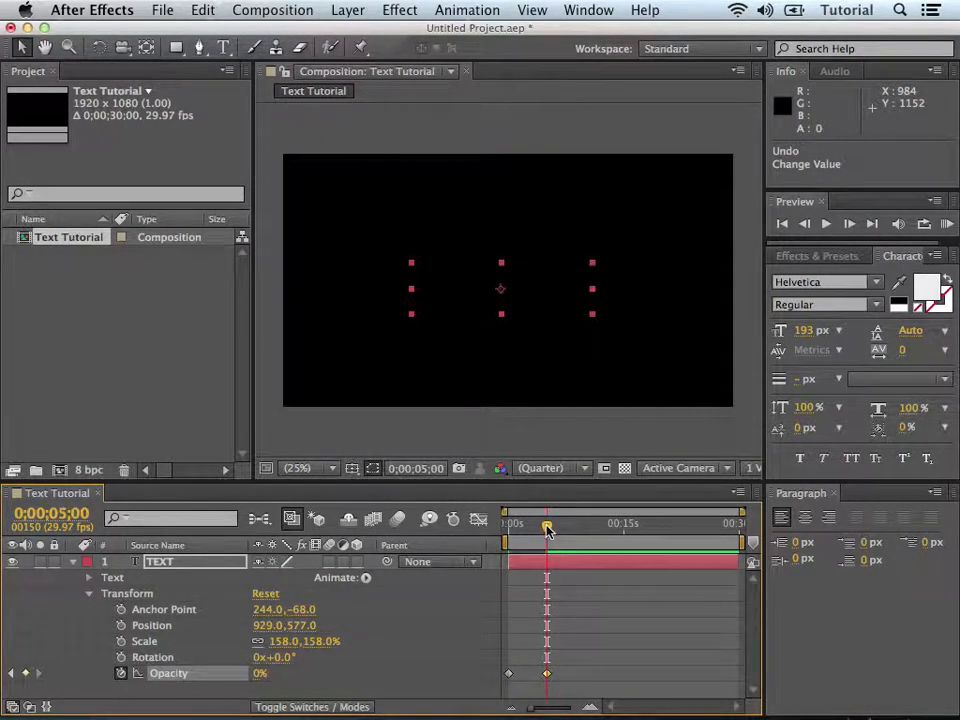
Preview the text's opacity fade from the start of the timeline, stopping and replaying it once
drag(547, 526, 505, 527)
key(space)
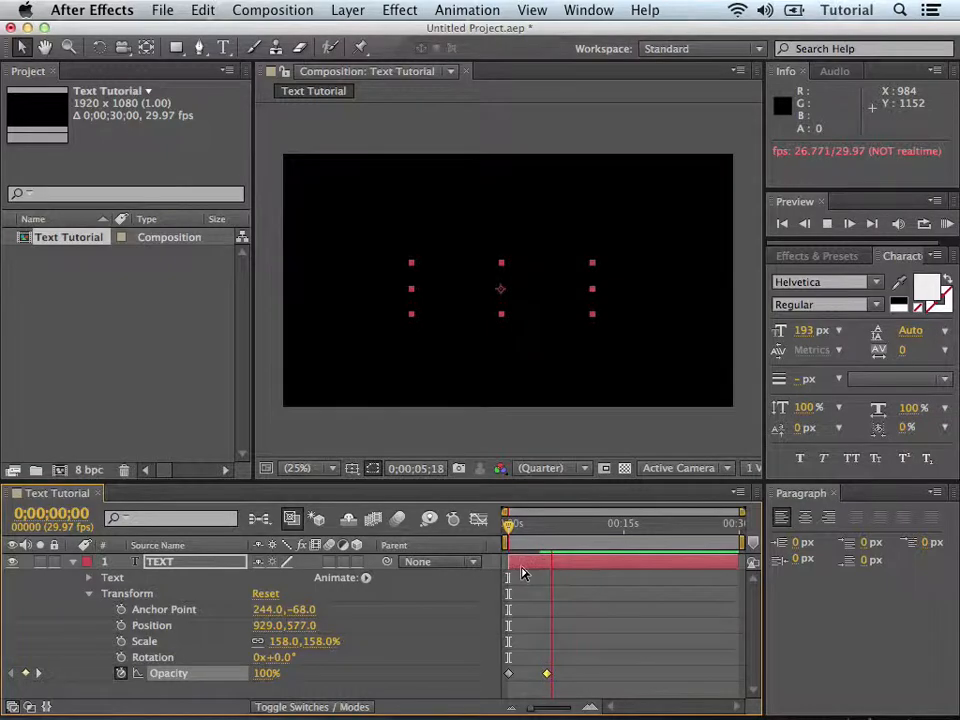
key(space)
drag(519, 526, 498, 529)
key(space)
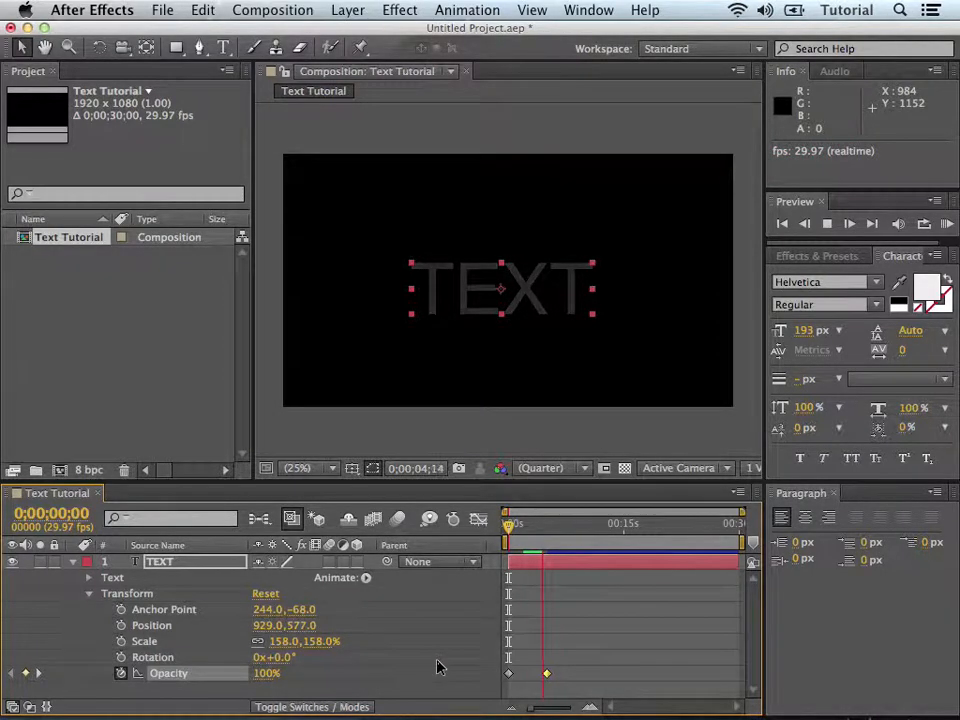
Return to 0;00;00;00 and remove the TEXT layer's opacity keyframes
click(510, 525)
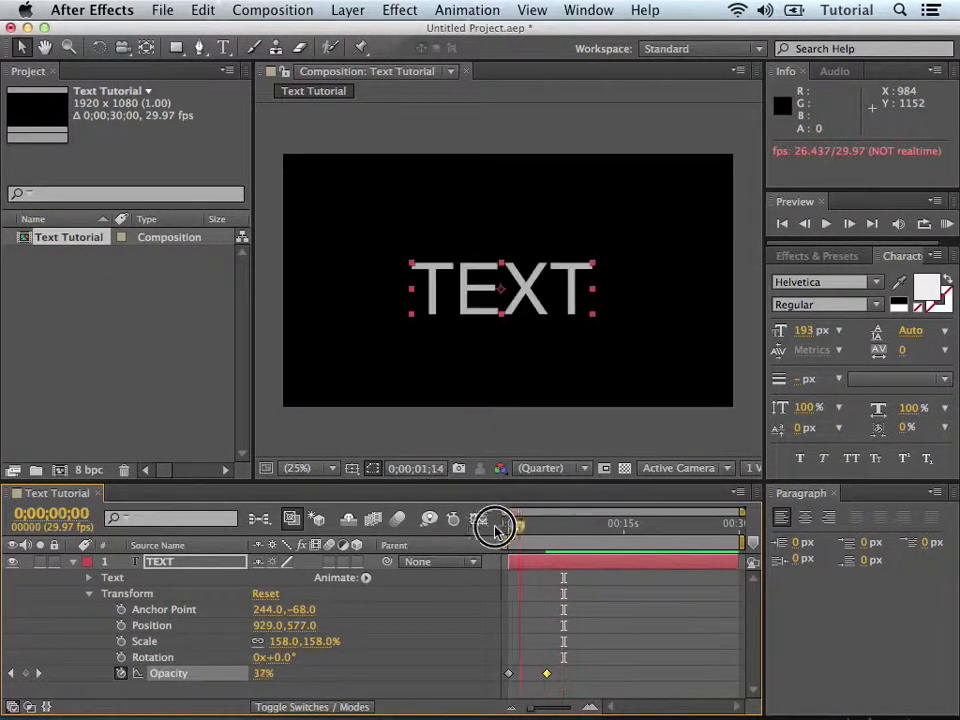
click(121, 674)
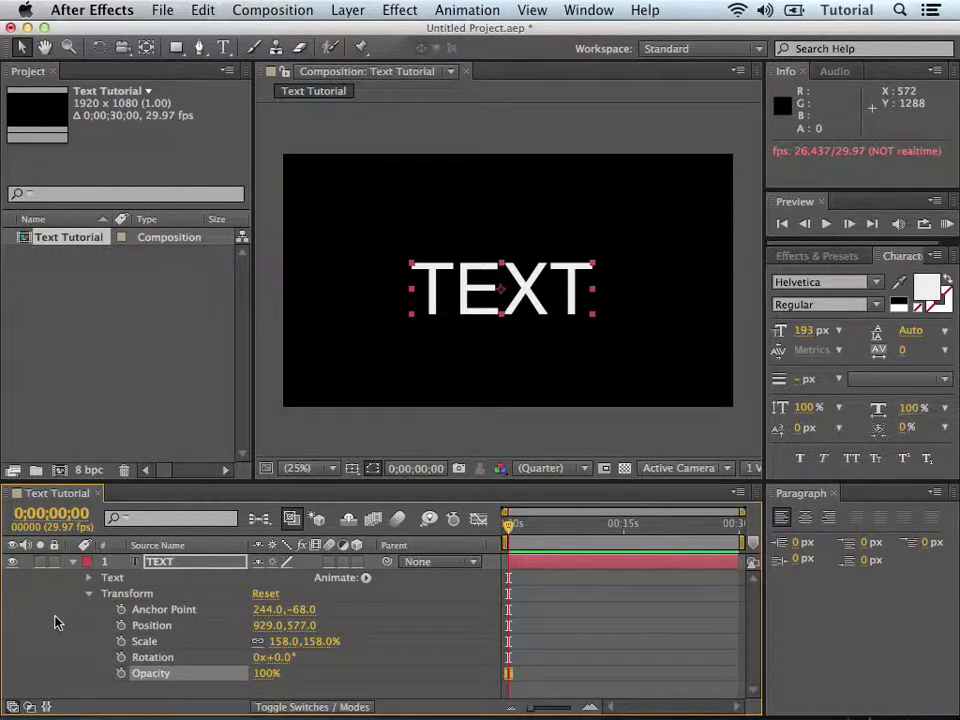
Collapse the TEXT layer's transform properties and add a Tracking animator to its text properties
click(88, 597)
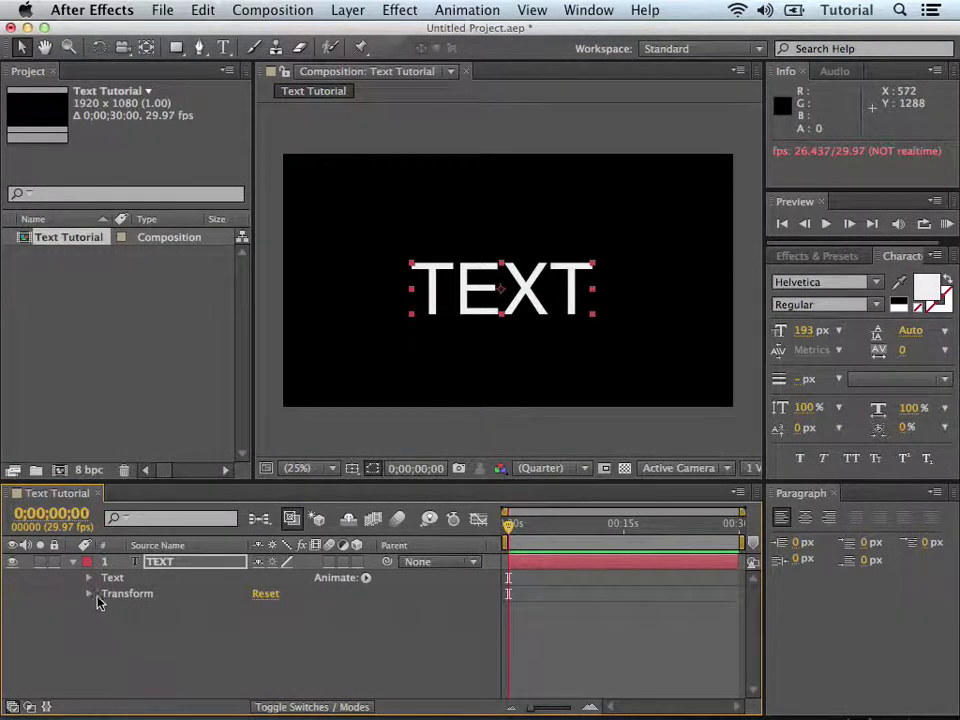
click(87, 579)
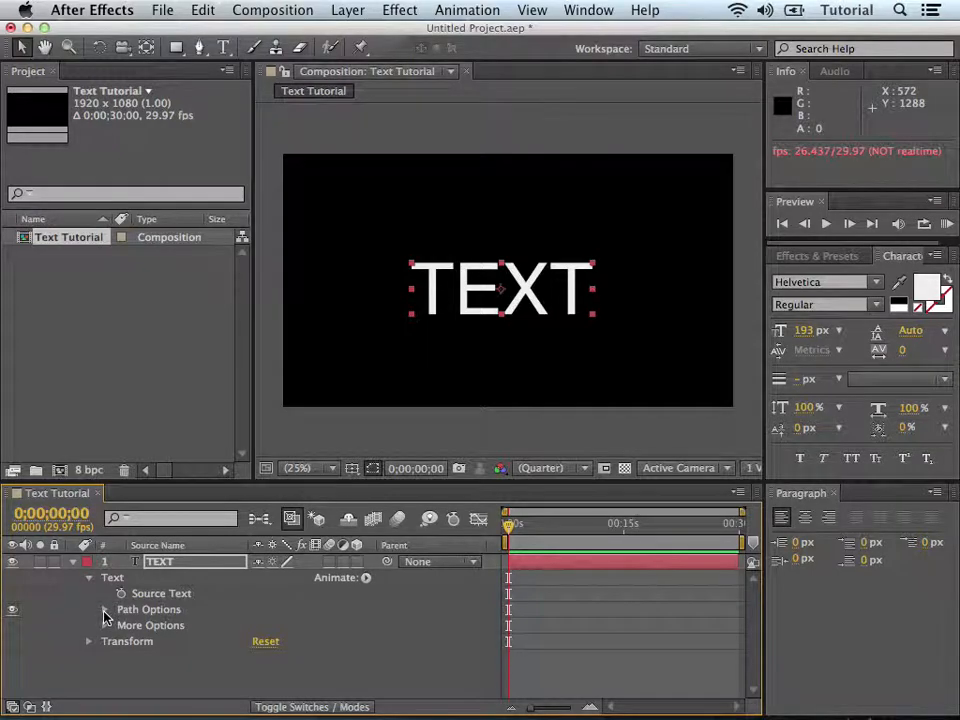
click(366, 578)
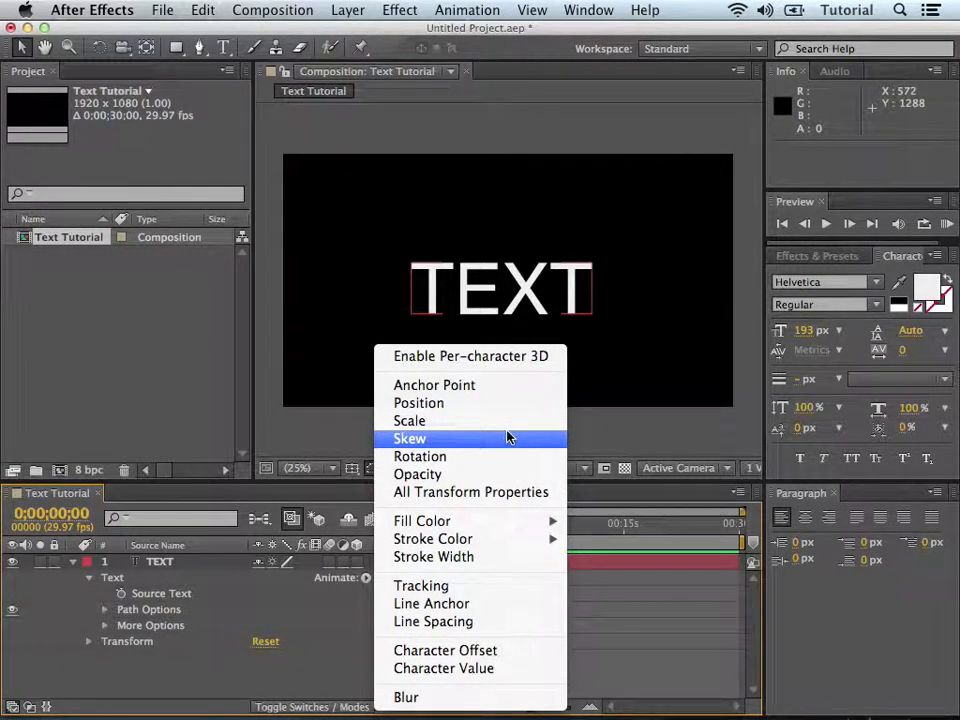
click(463, 590)
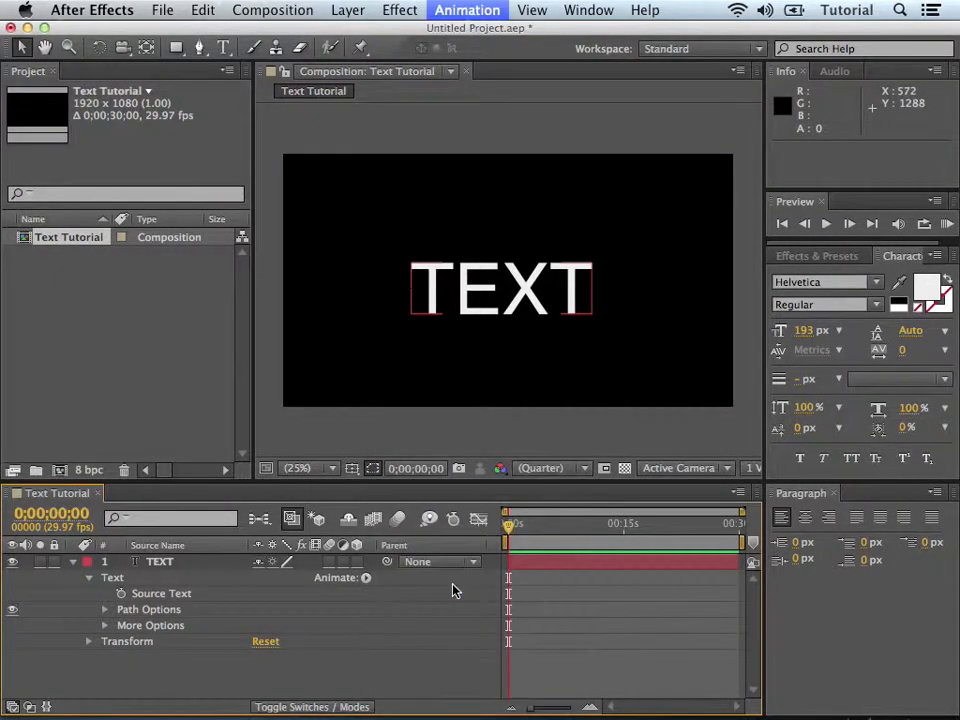
Try tighter and wider letter spacing with Tracking Amounts of about -46 and 10, and reset the amount to 0
scroll(286, 609, down, 1)
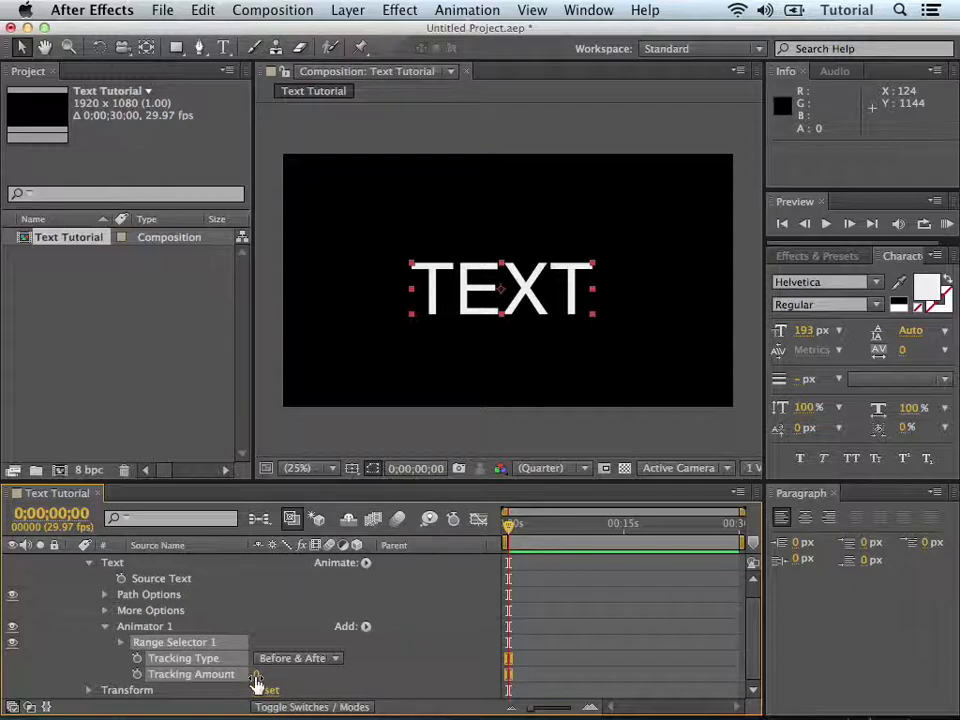
mouse_move(257, 684)
mouse_down()
mouse_move(271, 671)
mouse_move(222, 670)
mouse_move(272, 674)
mouse_move(229, 686)
mouse_move(294, 684)
mouse_move(238, 689)
mouse_move(362, 686)
mouse_move(261, 677)
mouse_move(240, 686)
mouse_move(227, 675)
mouse_move(226, 688)
mouse_up()
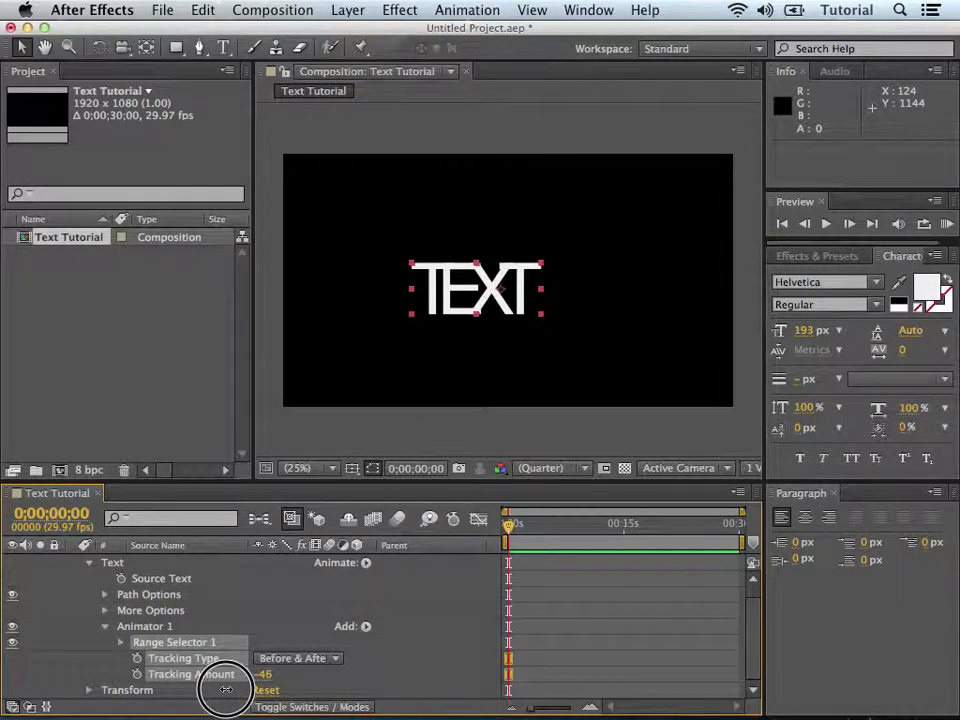
drag(283, 680, 264, 686)
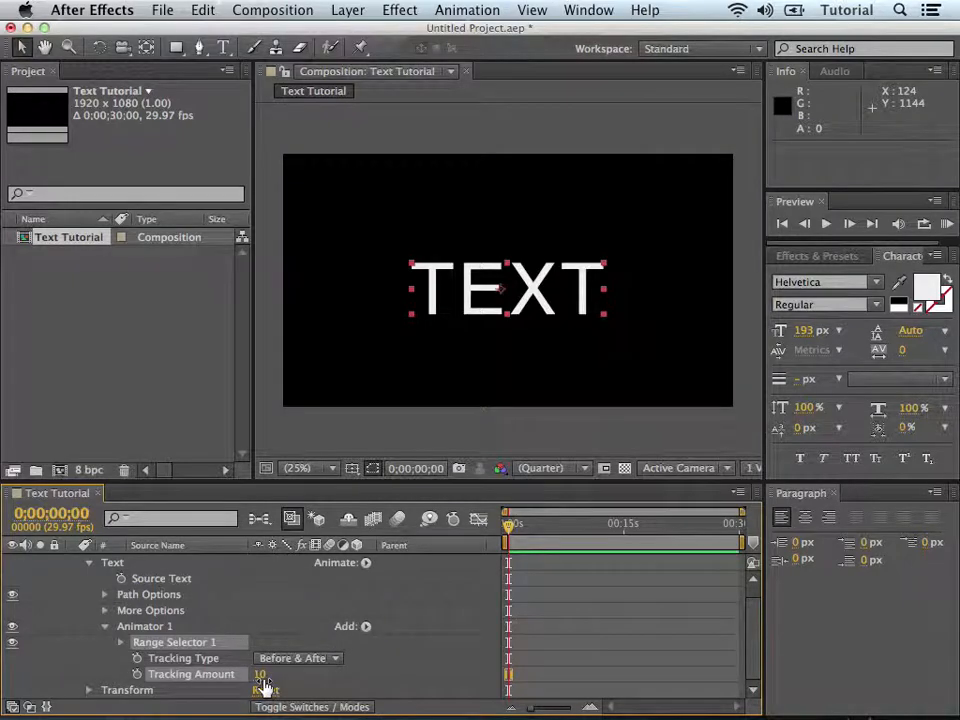
click(262, 680)
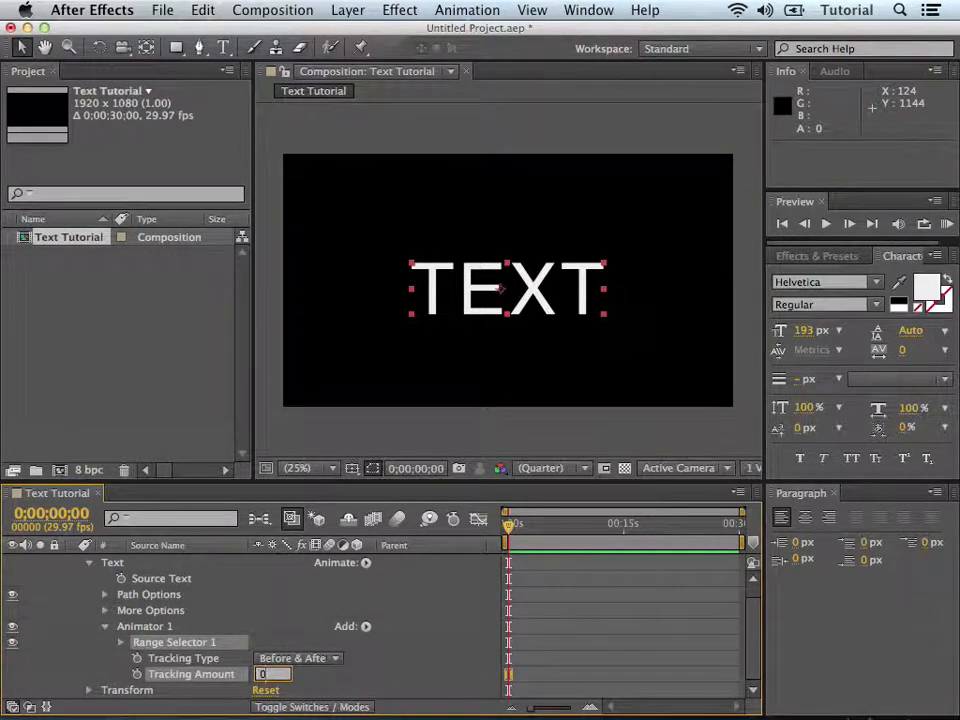
text(0)
key(Return)
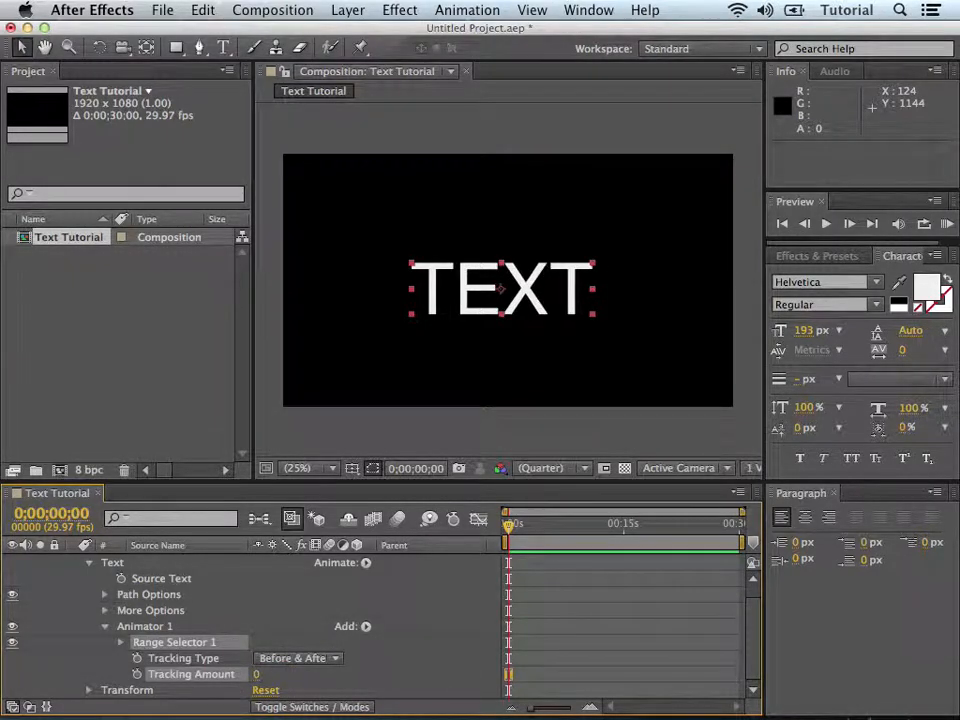
Keyframe the Tracking Amount from 0 at 0;00;00;00 to 49 at 0;00;05;00
click(138, 675)
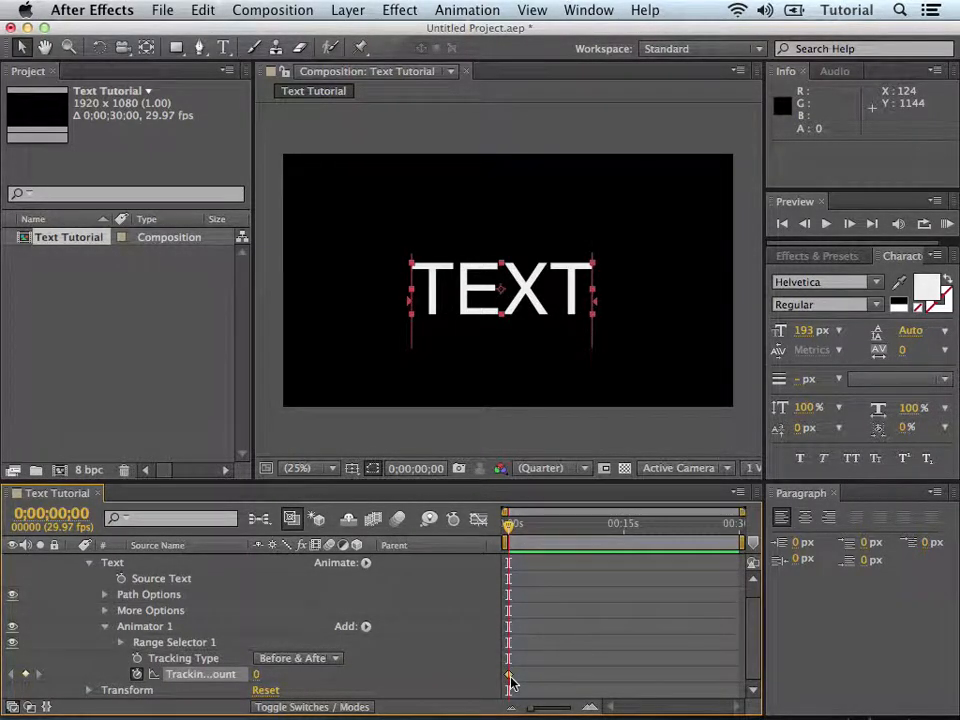
drag(509, 527, 547, 532)
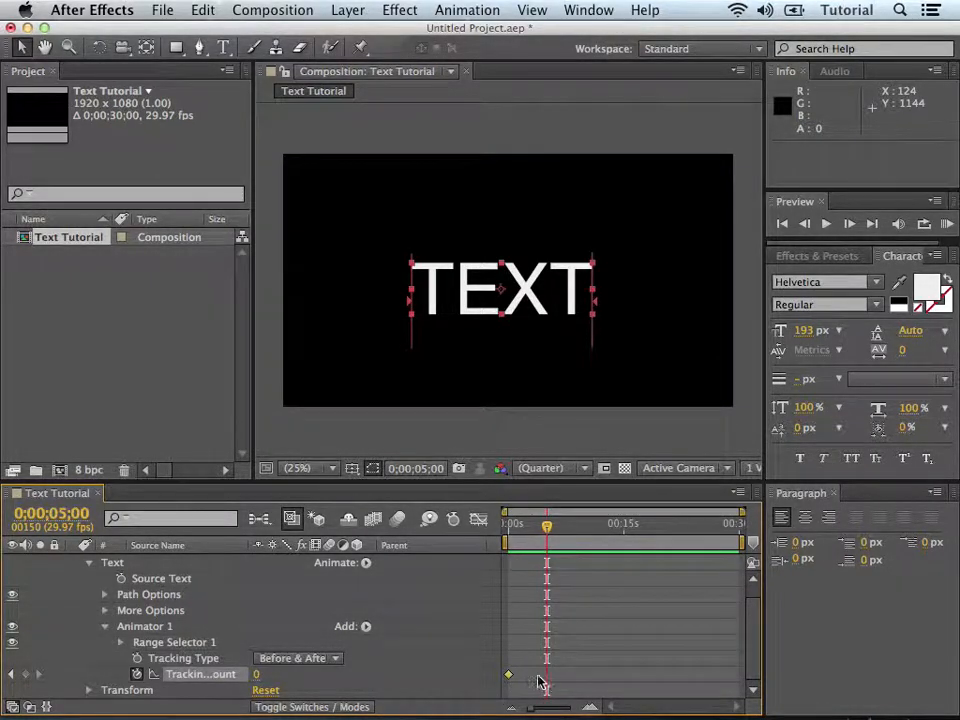
drag(252, 676, 320, 686)
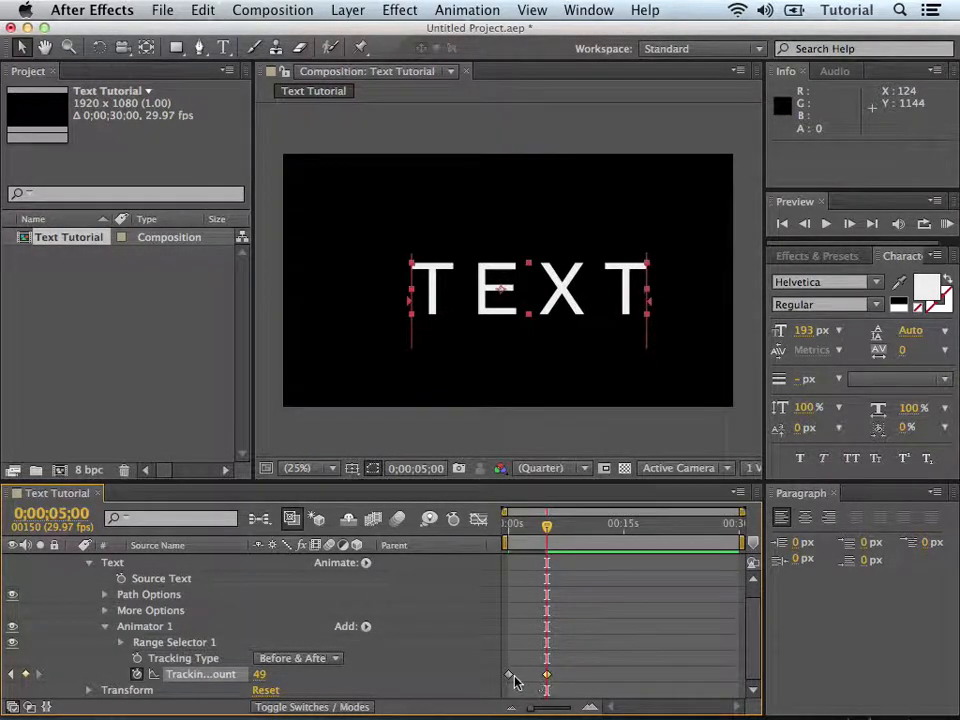
Preview the letter-spacing animation from the start of the timeline, stopping and replaying it once
drag(547, 524, 487, 527)
key(space)
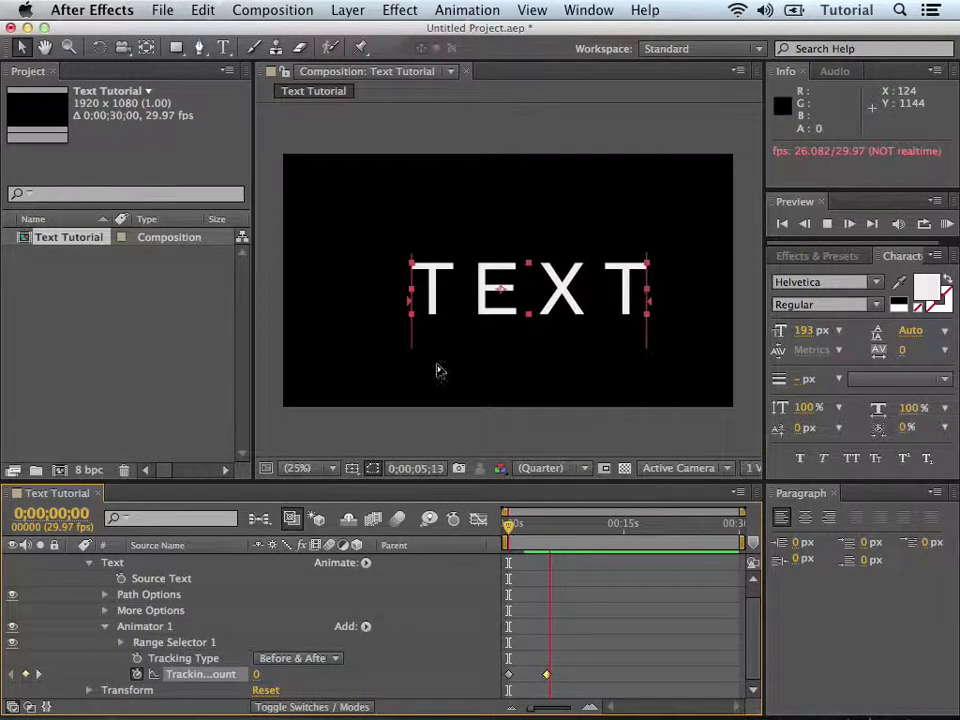
key(space)
drag(528, 529, 491, 527)
key(space)
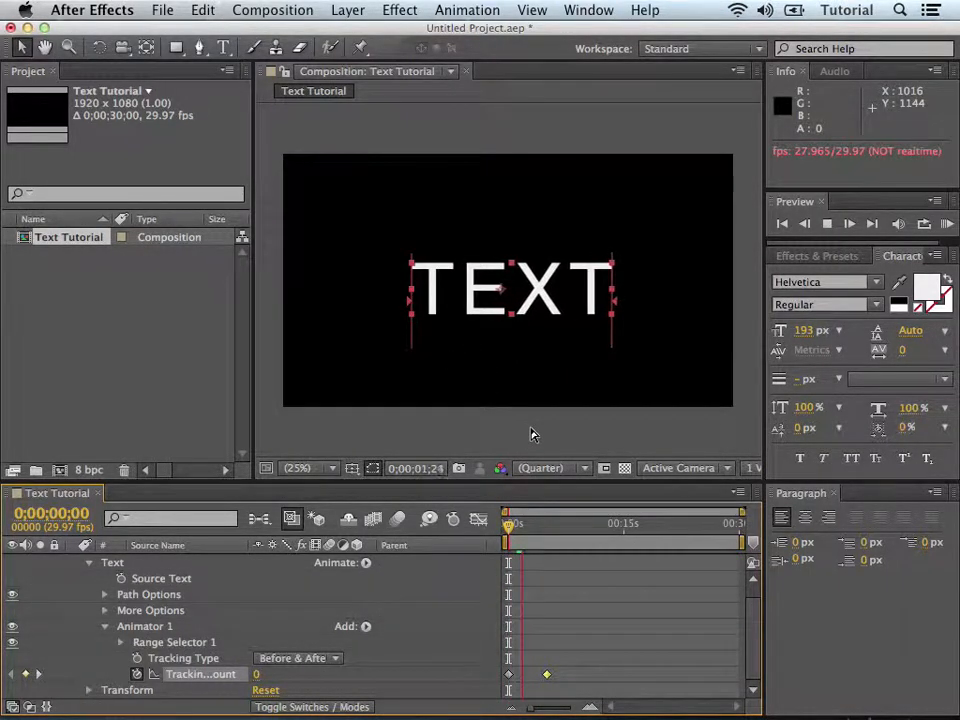
At 0;00;05;04, expand Range Selector 1 of the tracking animator and reduce its End value to 44%
click(547, 529)
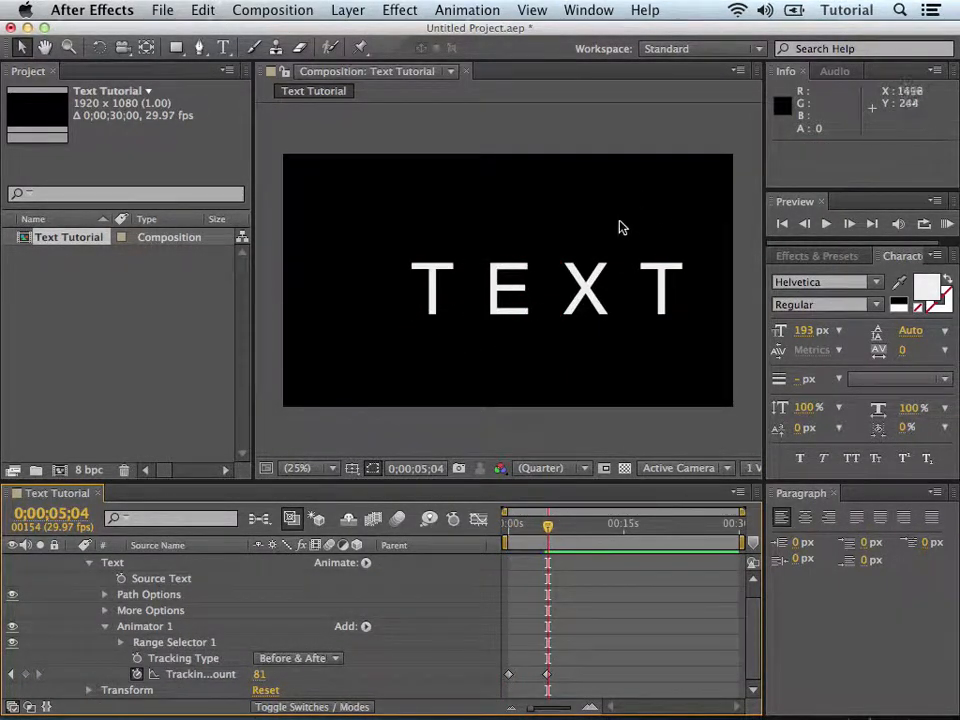
click(120, 642)
scroll(122, 655, down, 2)
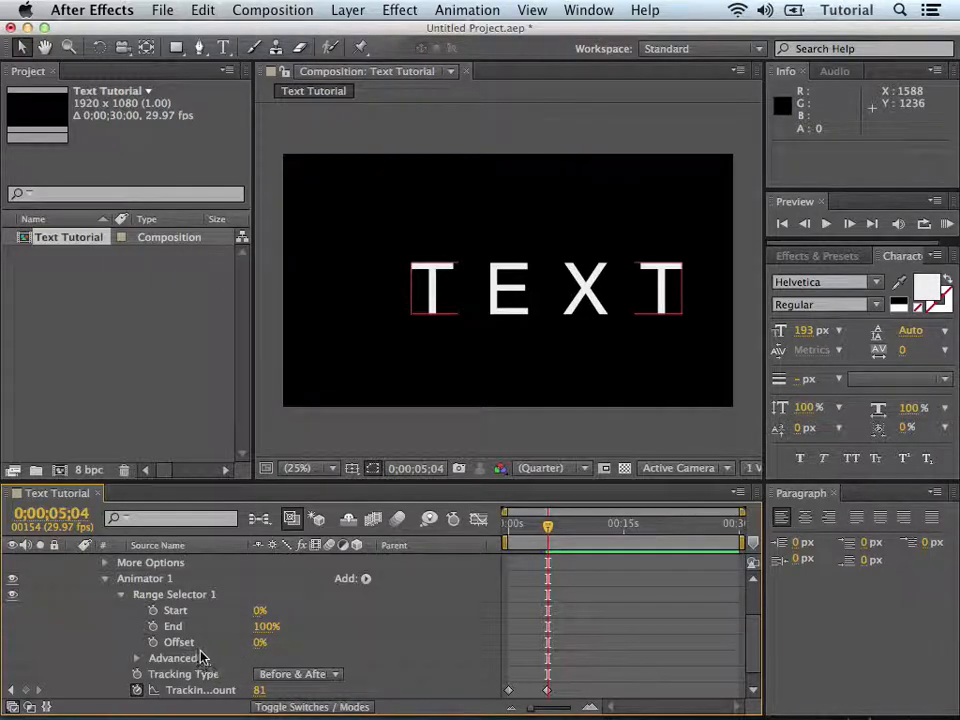
click(180, 626)
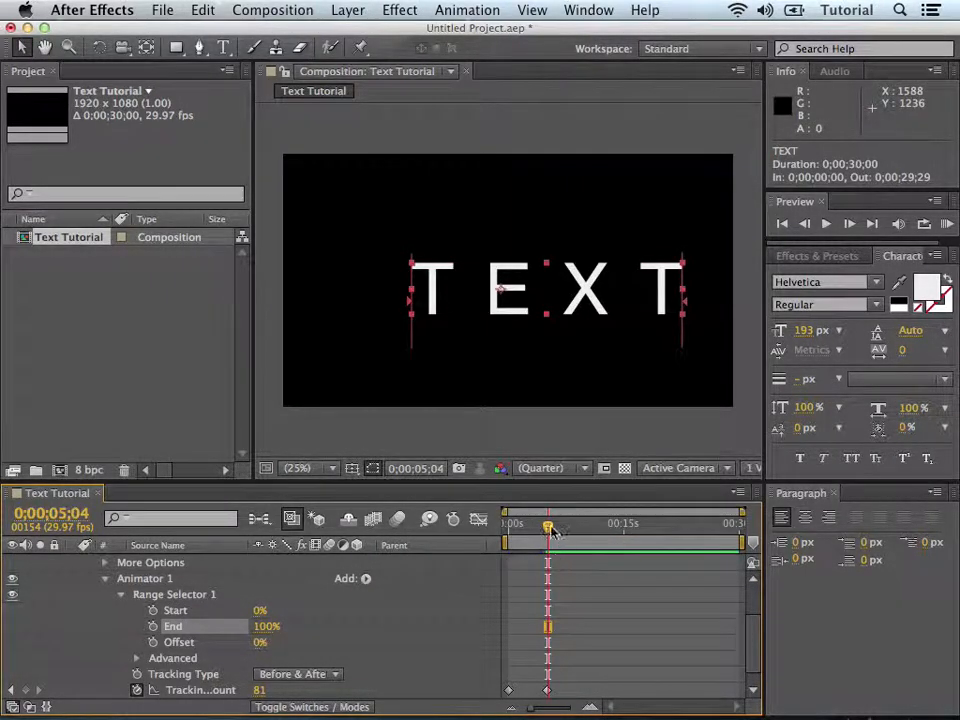
click(507, 688)
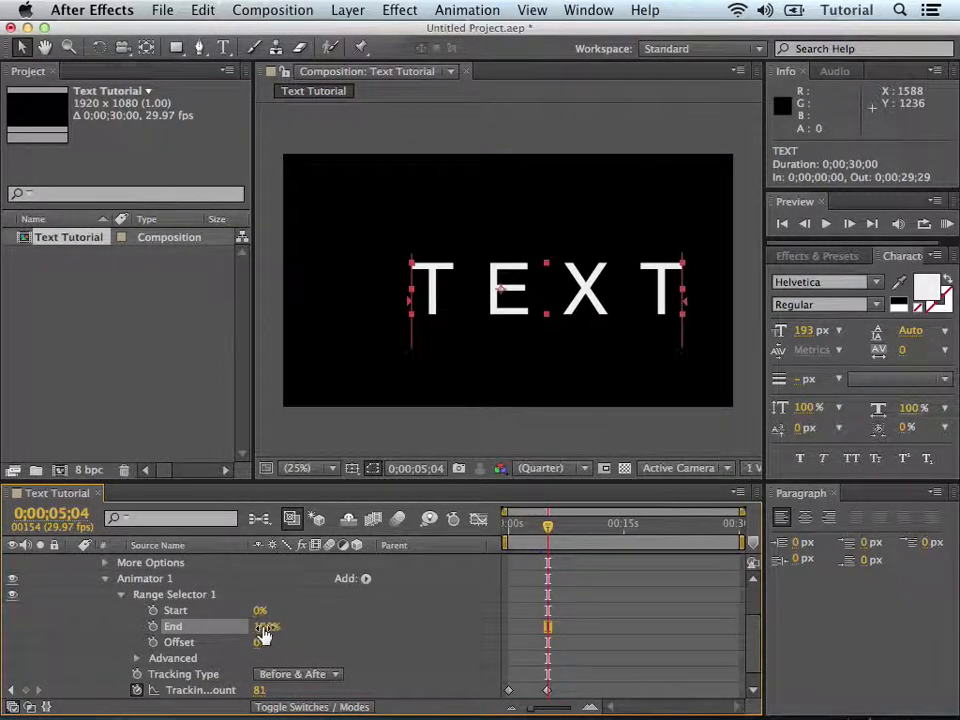
click(265, 628)
drag(265, 627, 212, 626)
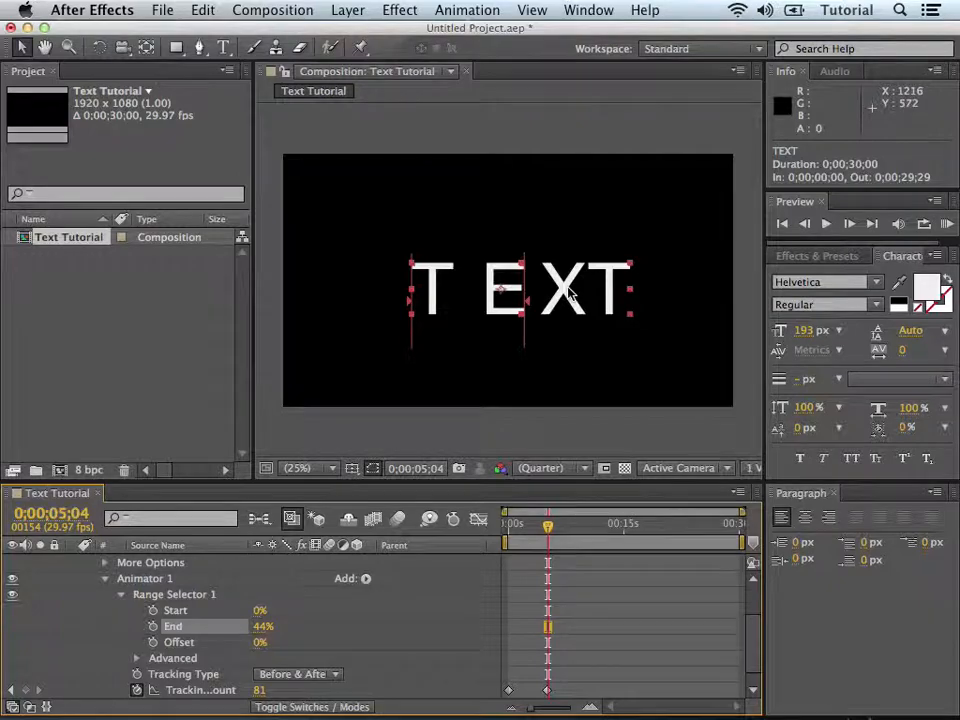
Scrub the limited-range tracking animation back to 0;00;00;00 and restore Range Selector 1's End value to 100%
mouse_move(530, 538)
mouse_down()
mouse_move(499, 525)
mouse_move(545, 526)
mouse_up()
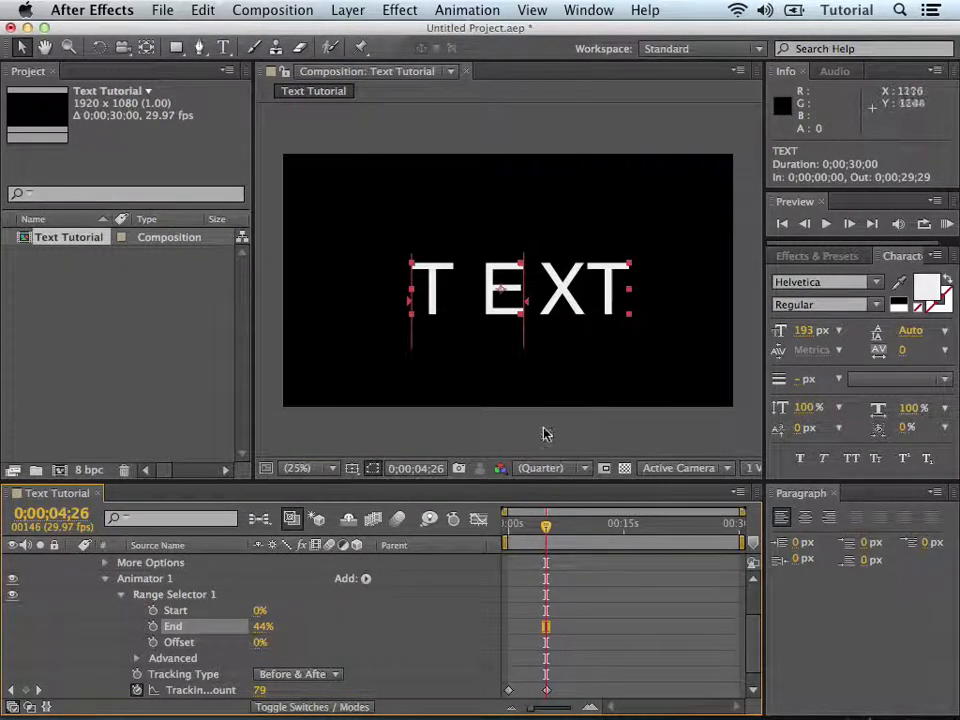
drag(546, 525, 508, 530)
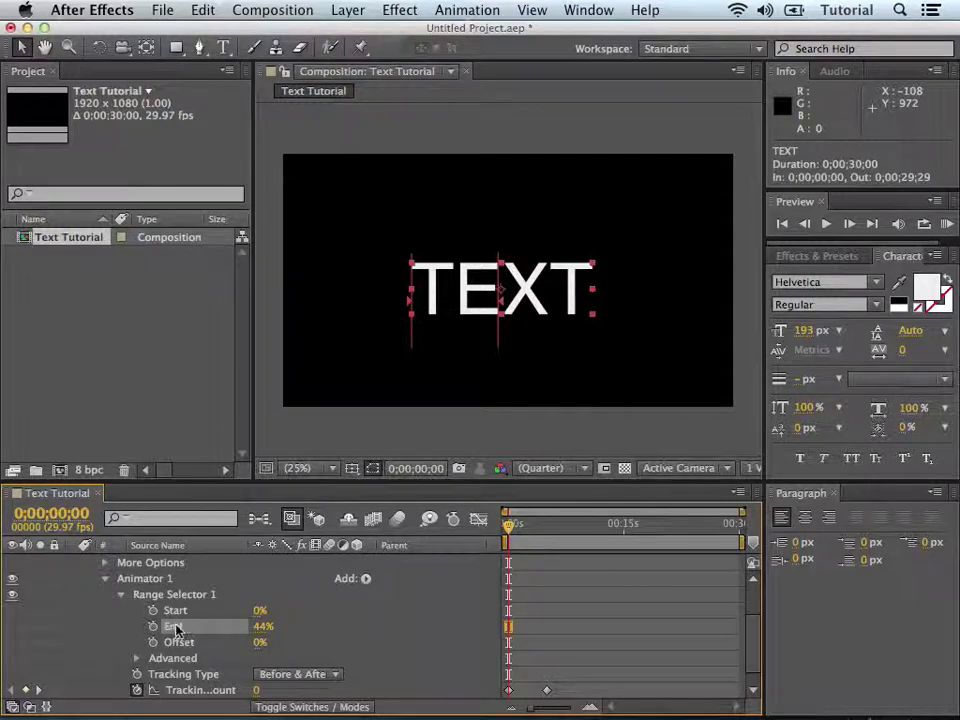
drag(262, 638, 343, 637)
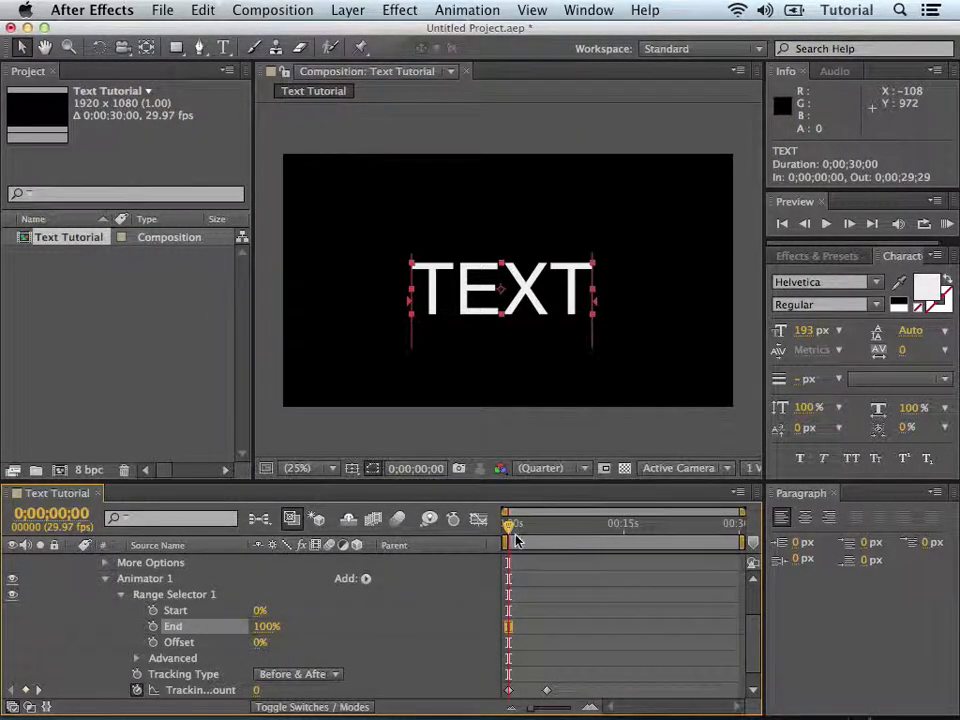